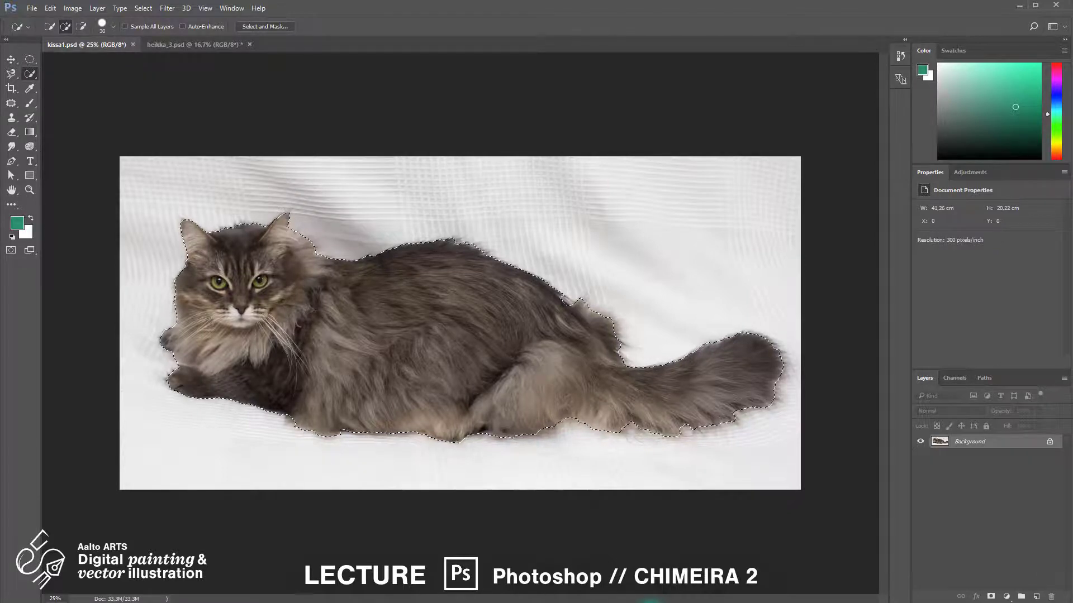
- Open the cat selection in the Select and Mask workspace
right_click(415, 207)
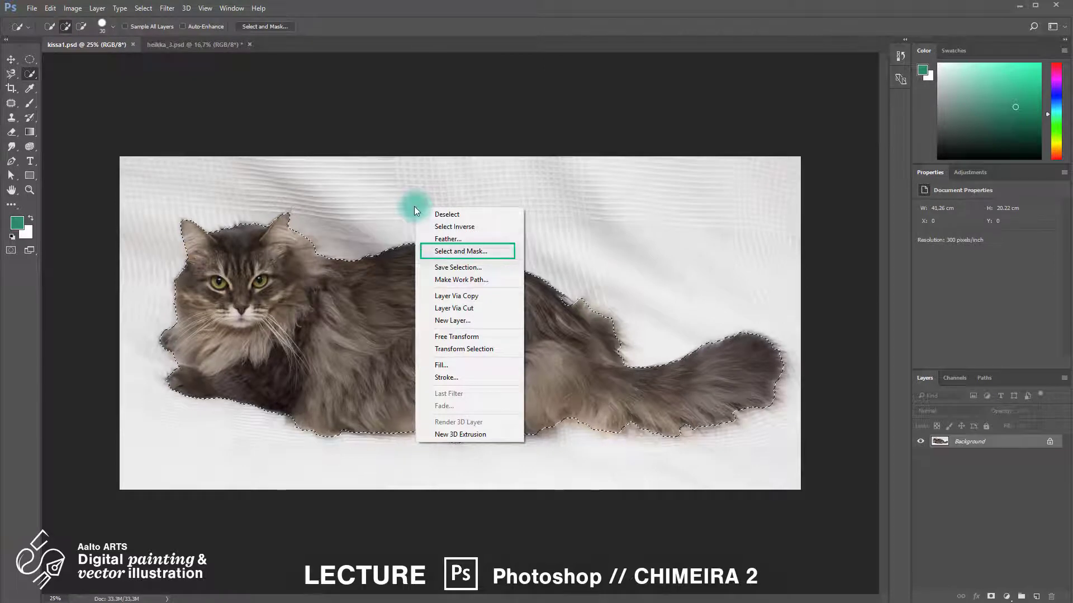
click(306, 29)
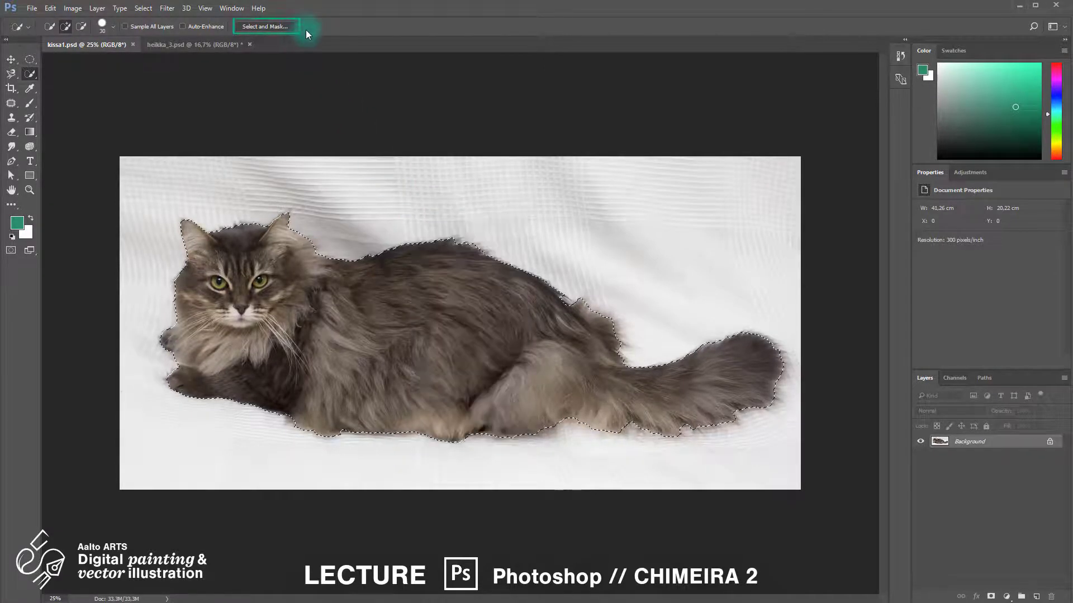
click(277, 28)
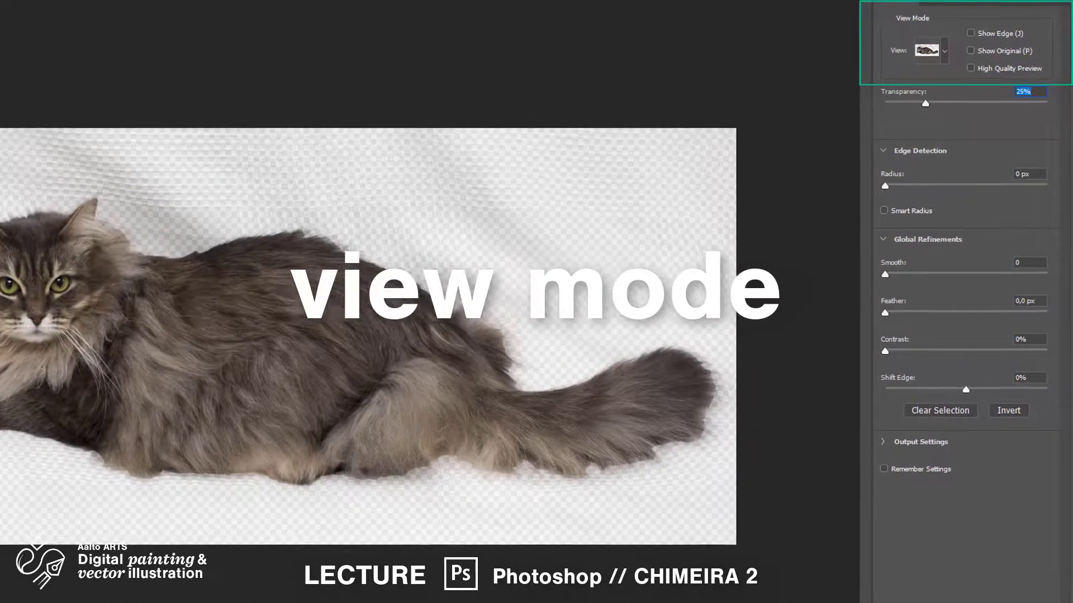
- Preview the cat selection in Onion Skin view with the transparency set to 100%
click(944, 51)
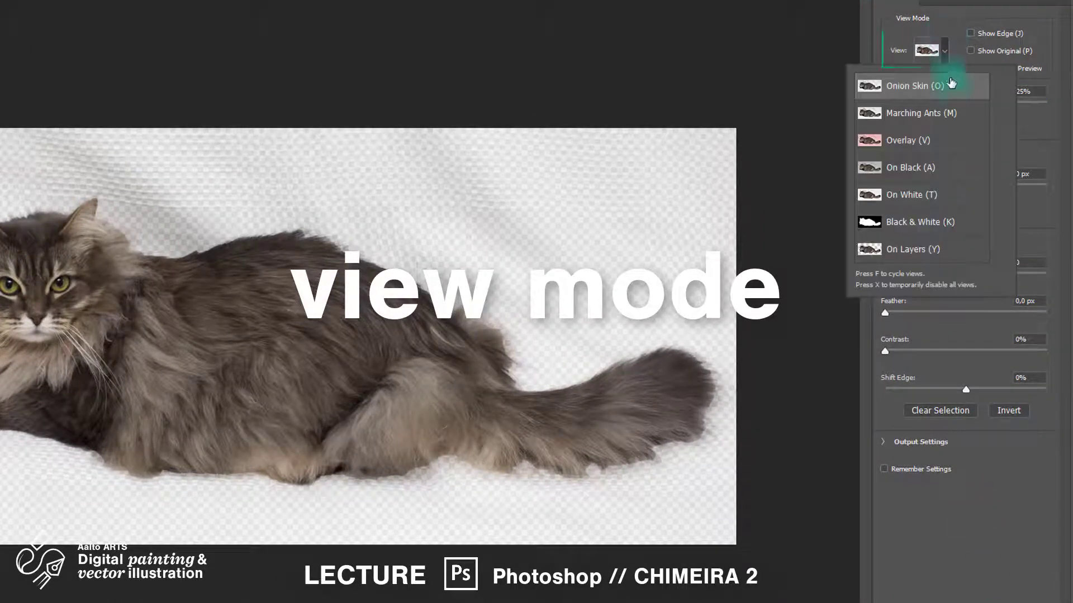
click(1056, 99)
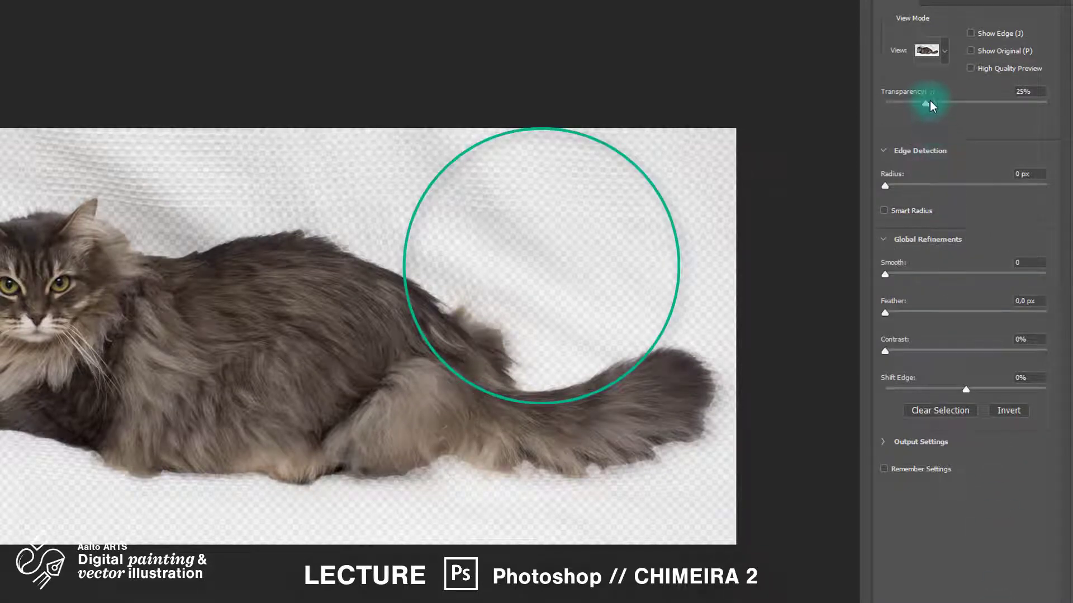
drag(925, 103, 1068, 103)
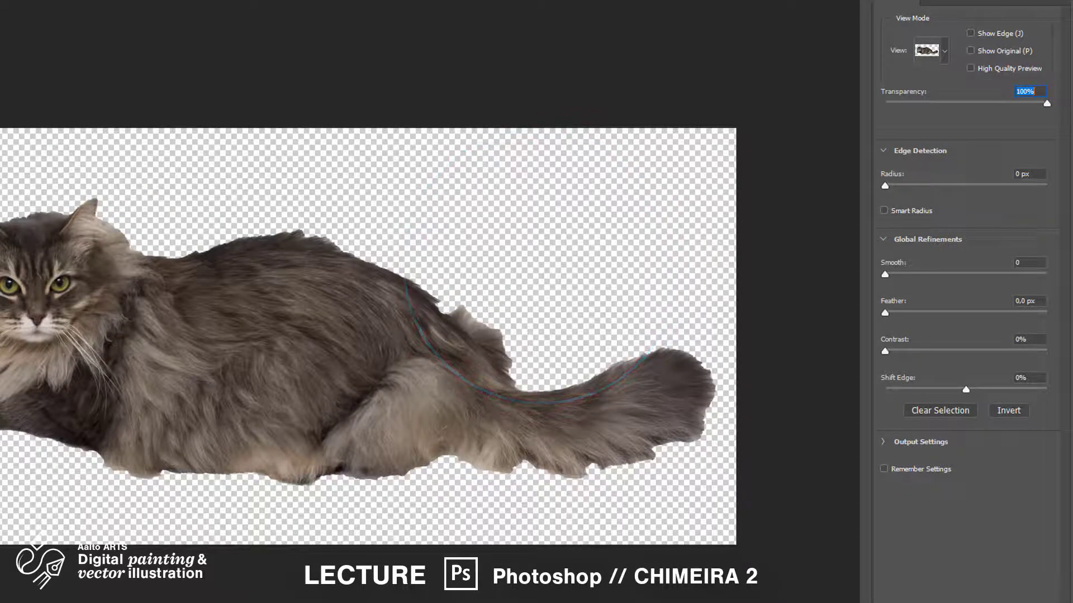
- Switch the selection preview to On Black and set its opacity to 100%
click(949, 50)
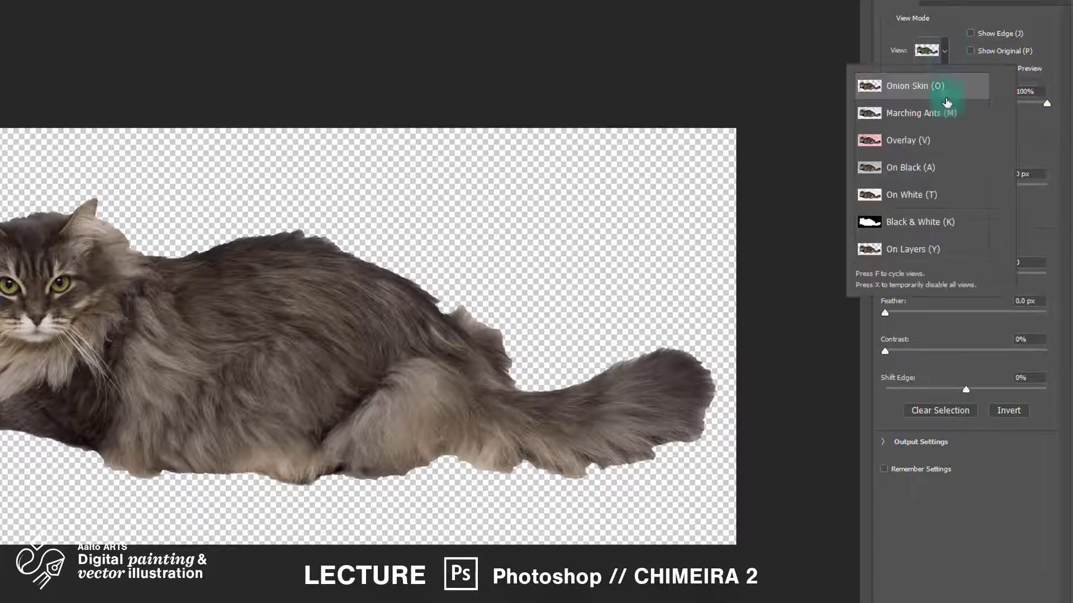
click(1054, 121)
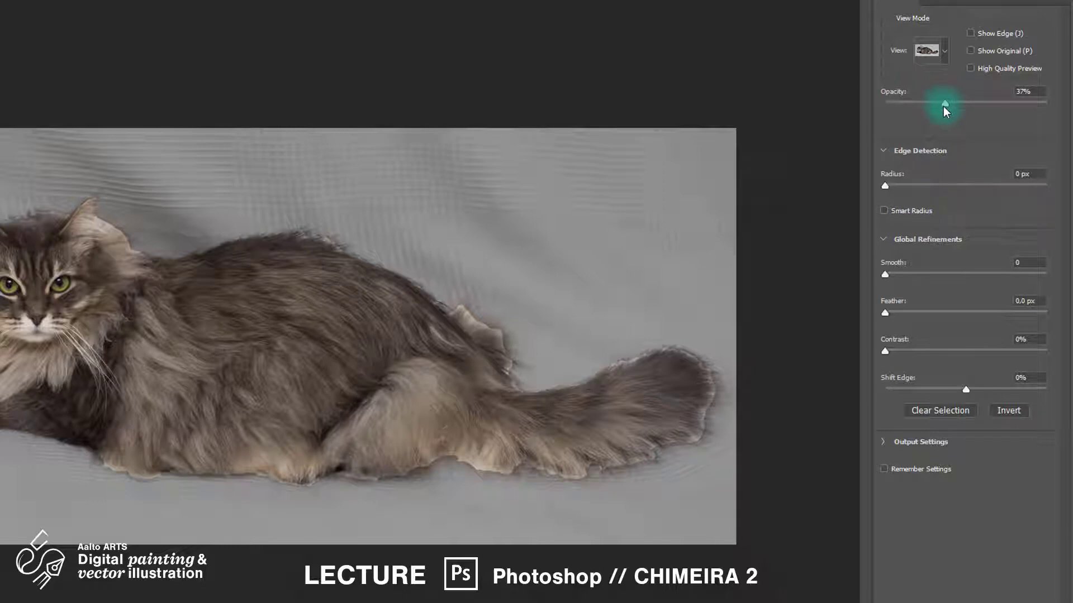
drag(944, 103, 1066, 106)
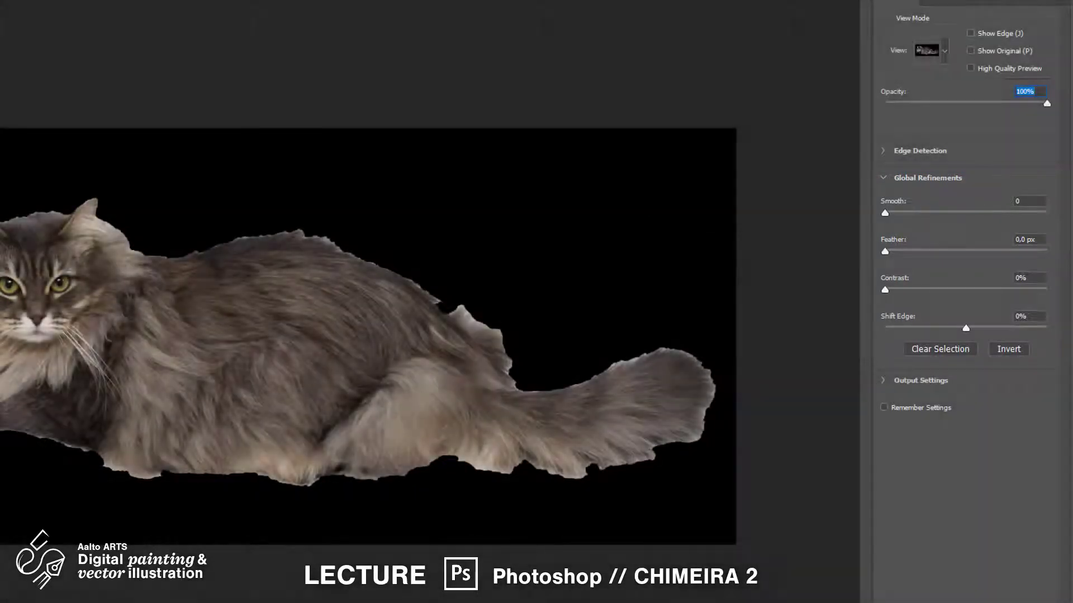
- Try a Smooth value of 82 on the selection edge and reset it to 0
drag(885, 217, 1025, 229)
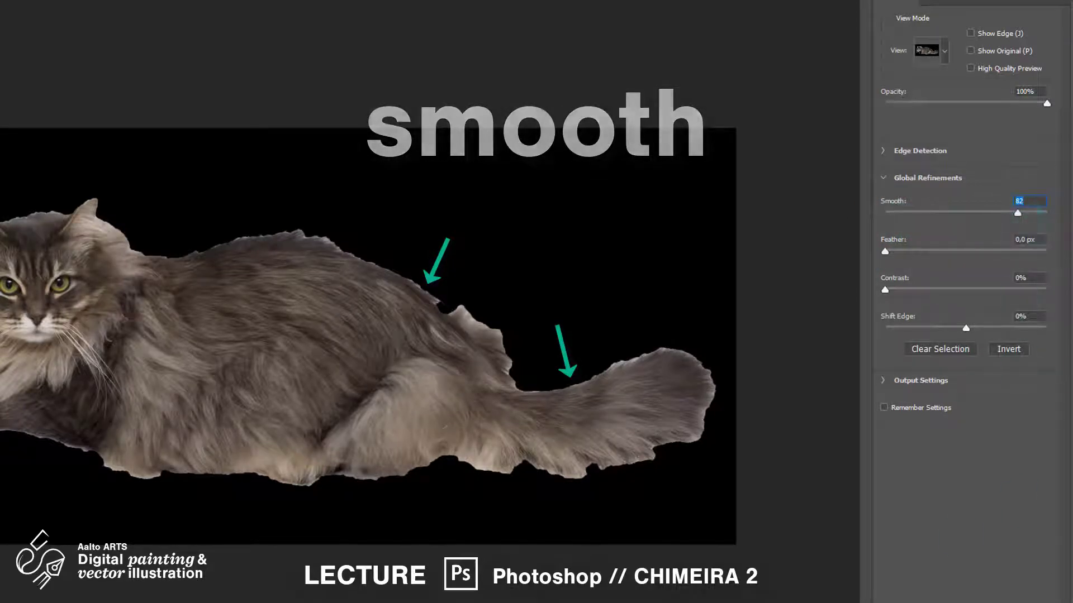
drag(1021, 218, 875, 216)
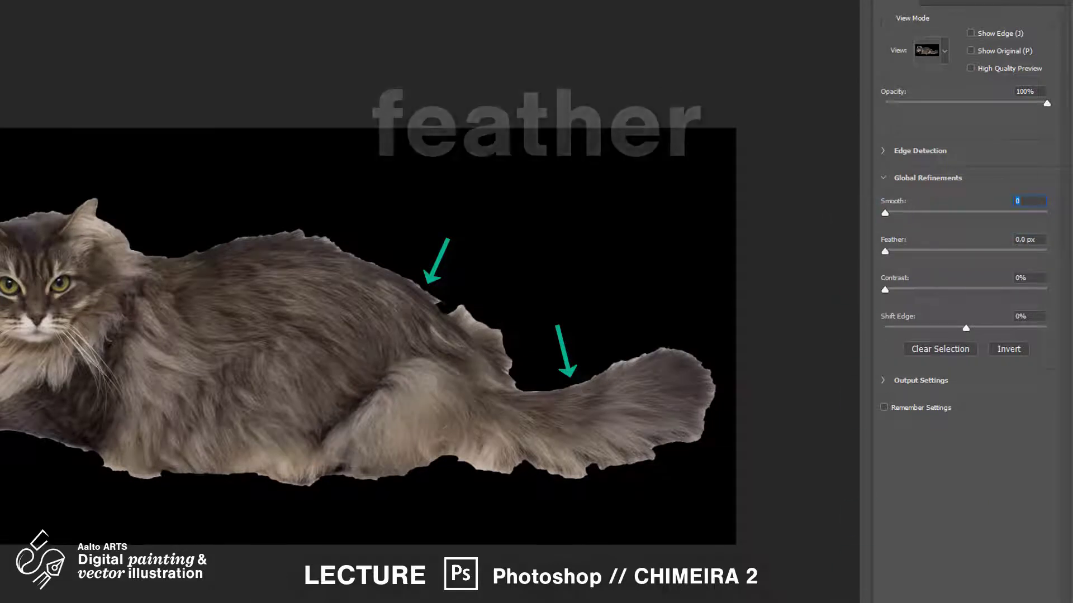
- Feather the selection edge by 101.2 px and compare it in the Onion Skin and On Black views
drag(885, 252, 962, 253)
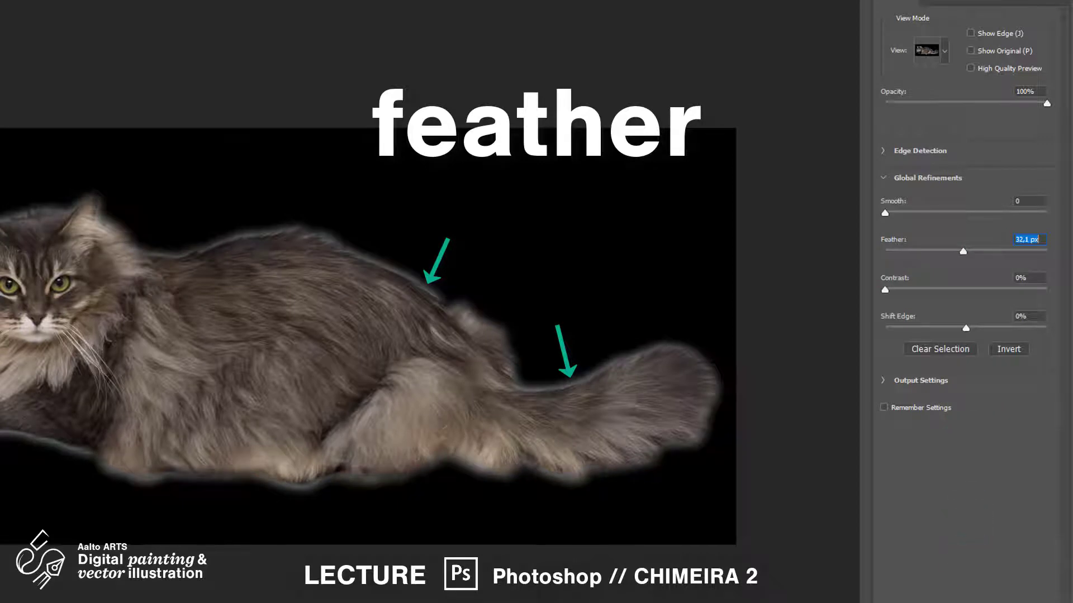
mouse_move(986, 250)
mouse_down()
mouse_move(1009, 254)
mouse_move(991, 257)
mouse_up()
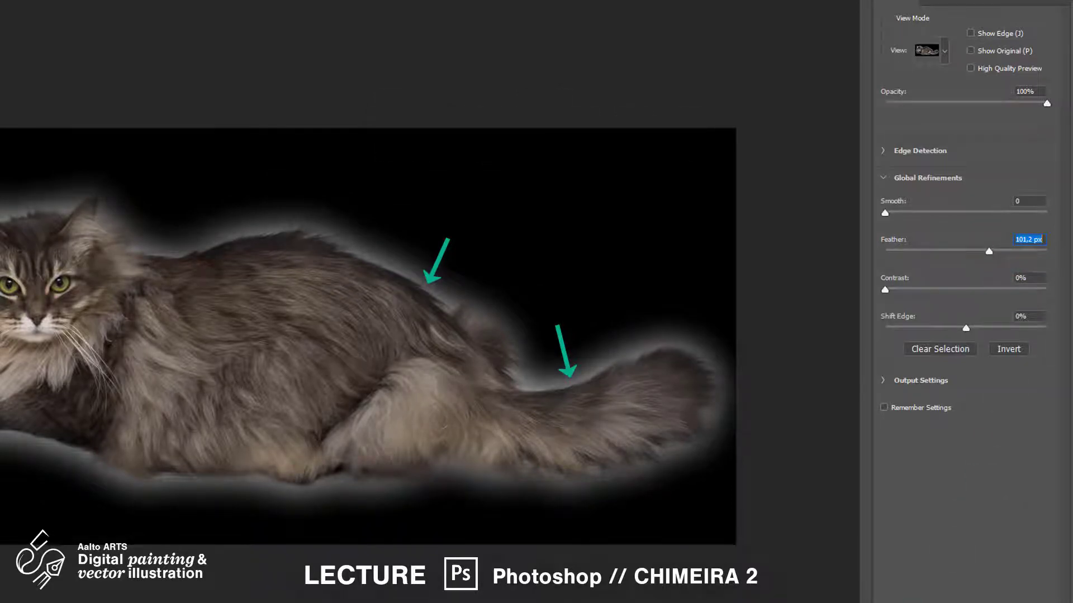
click(948, 51)
click(940, 88)
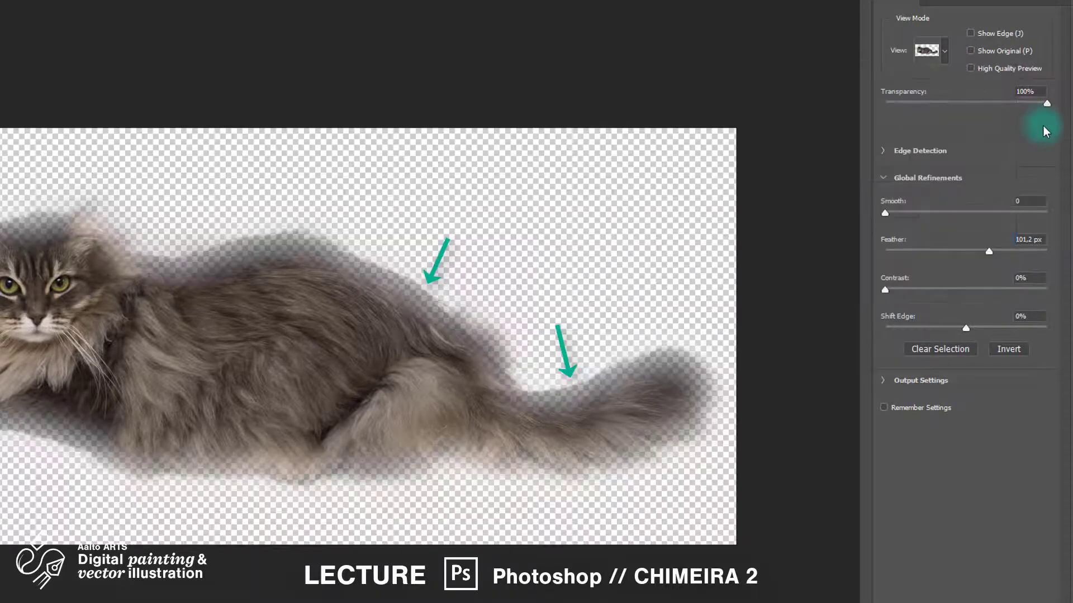
click(944, 51)
click(922, 167)
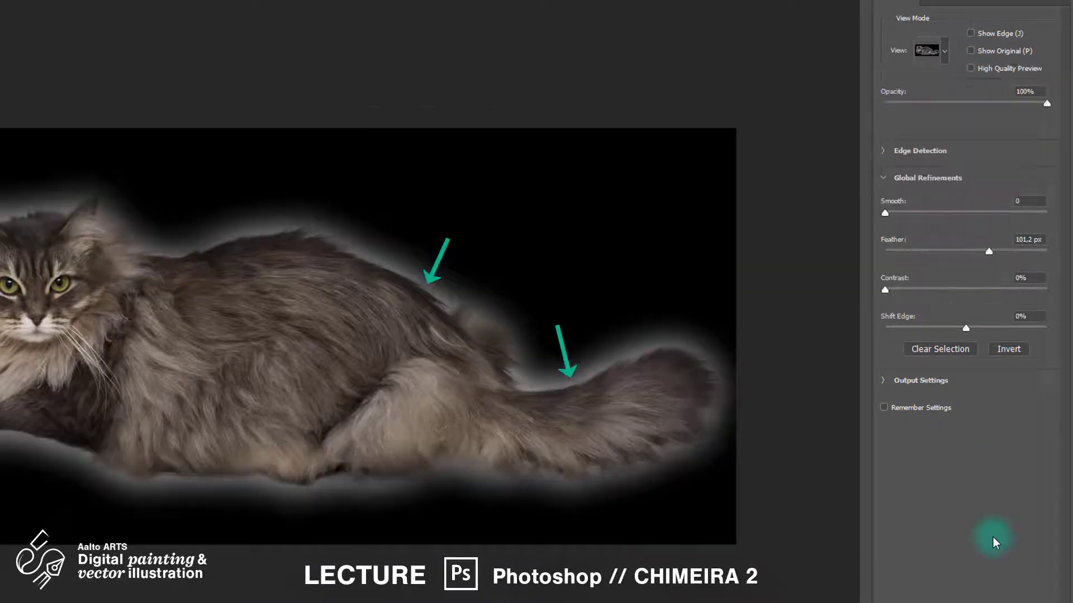
- Try adjusting the Contrast and a Shift Edge of +72%, and reset Shift Edge to 0
drag(884, 290, 951, 295)
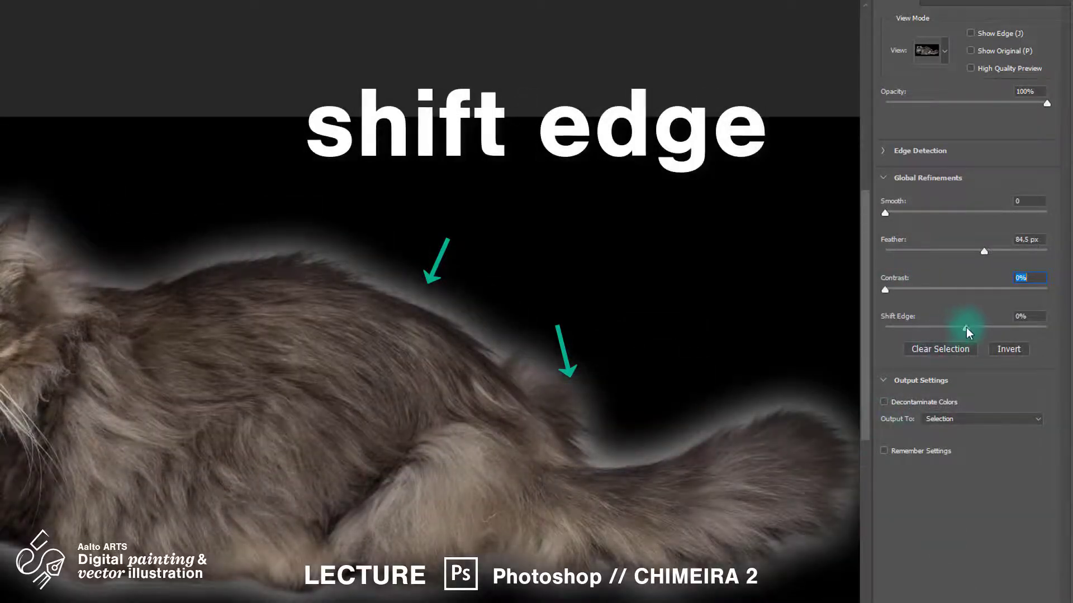
drag(967, 331, 1024, 329)
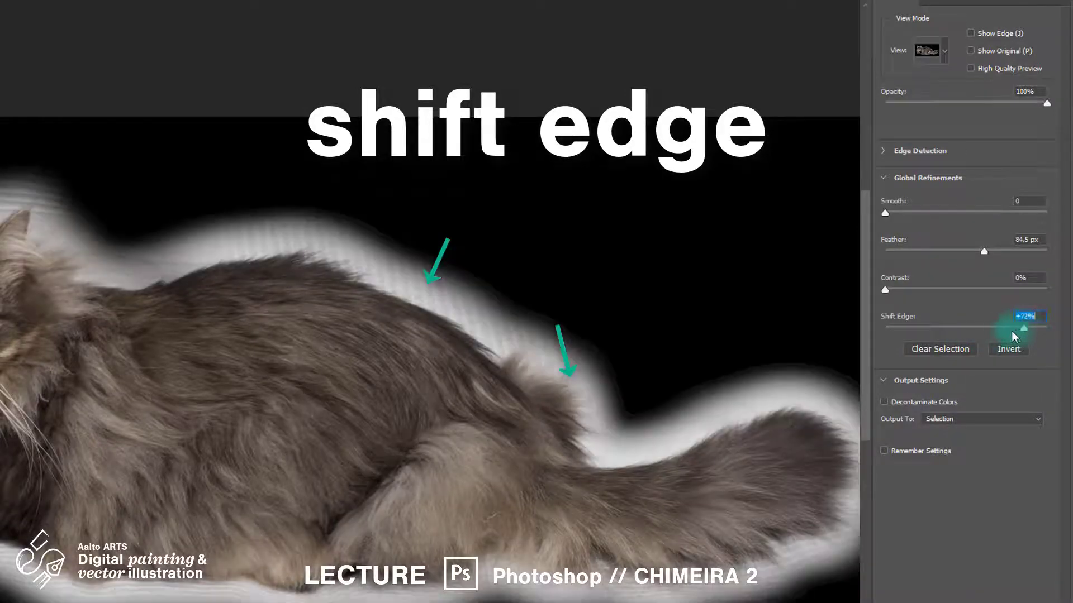
text(0)
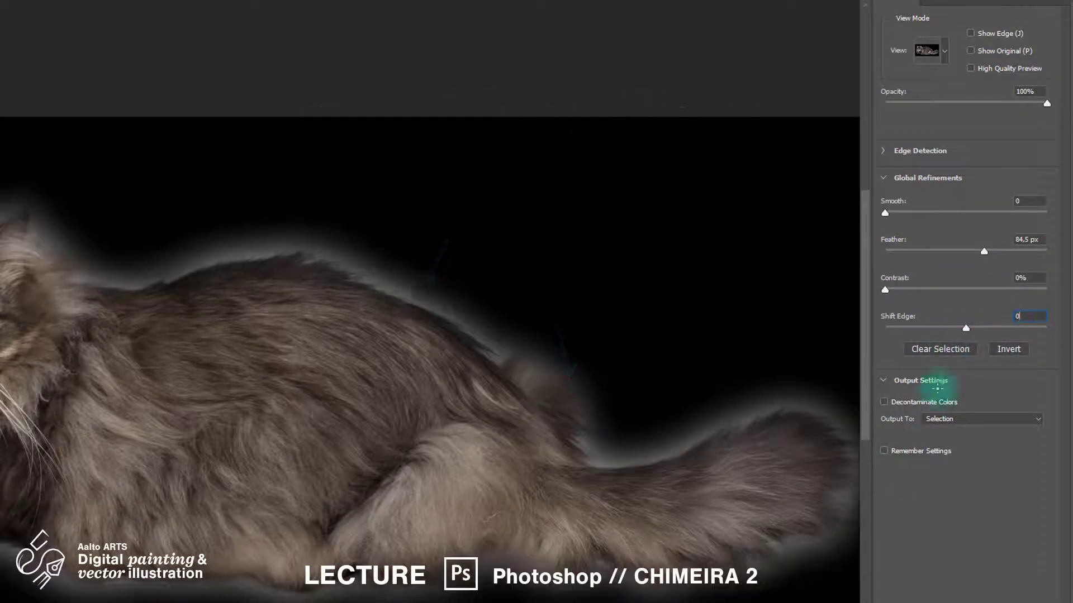
- Reset the Feather to 0 px and check that Contrast and Shift Edge are at 0%
click(1028, 239)
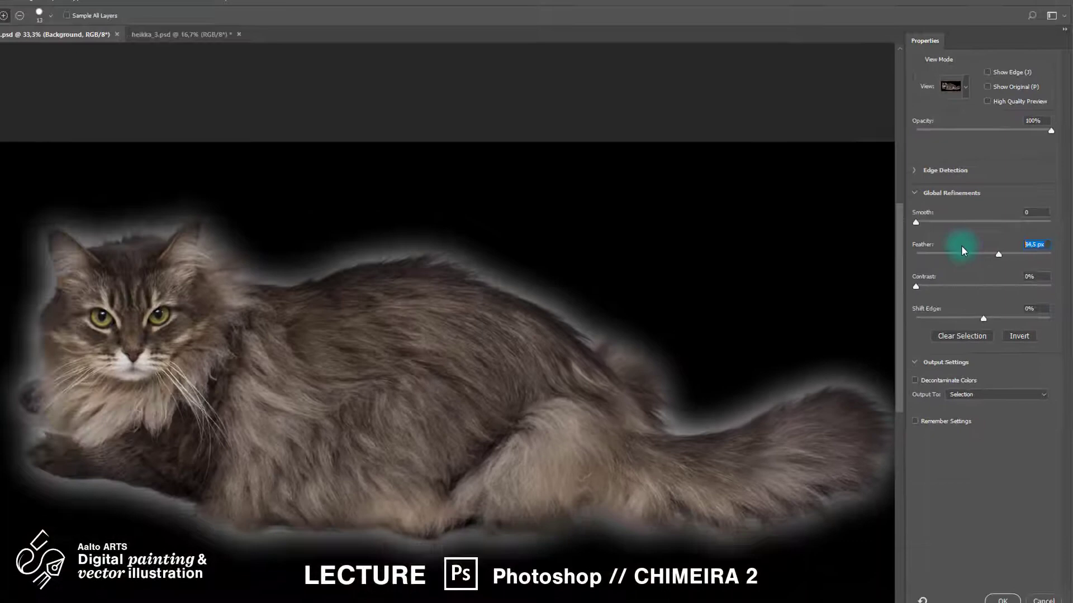
text(0)
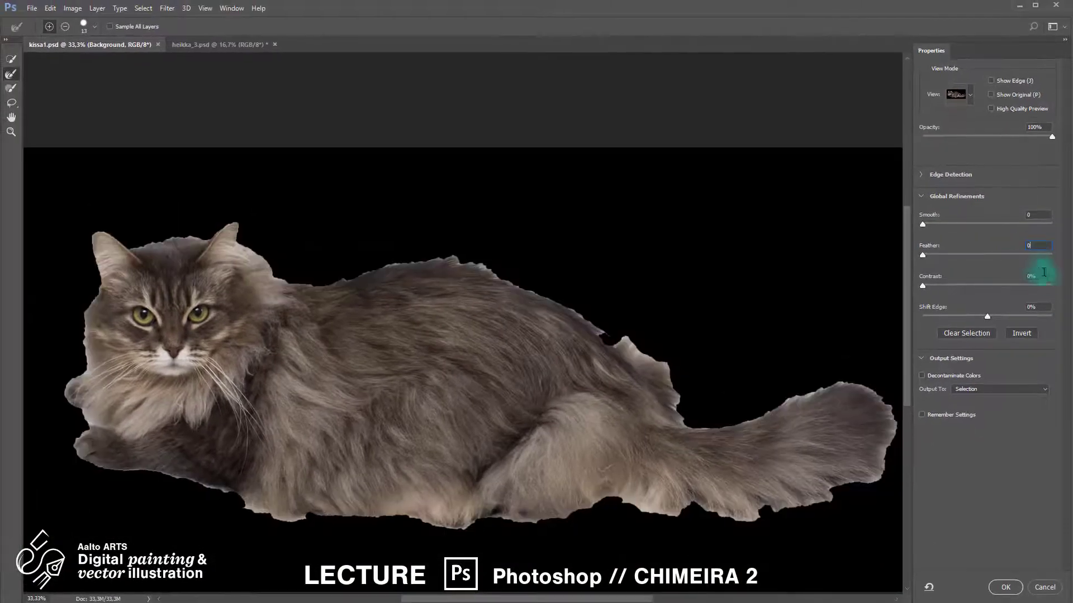
click(1043, 276)
click(1043, 309)
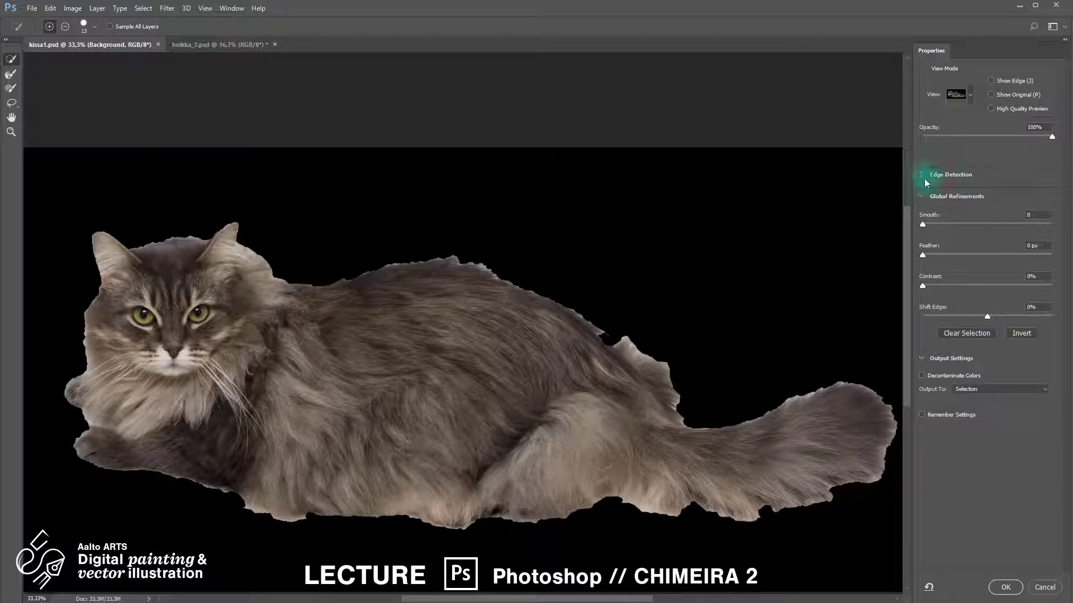
- Set the Edge Detection radius to 77 px with Smart Radius enabled
click(921, 176)
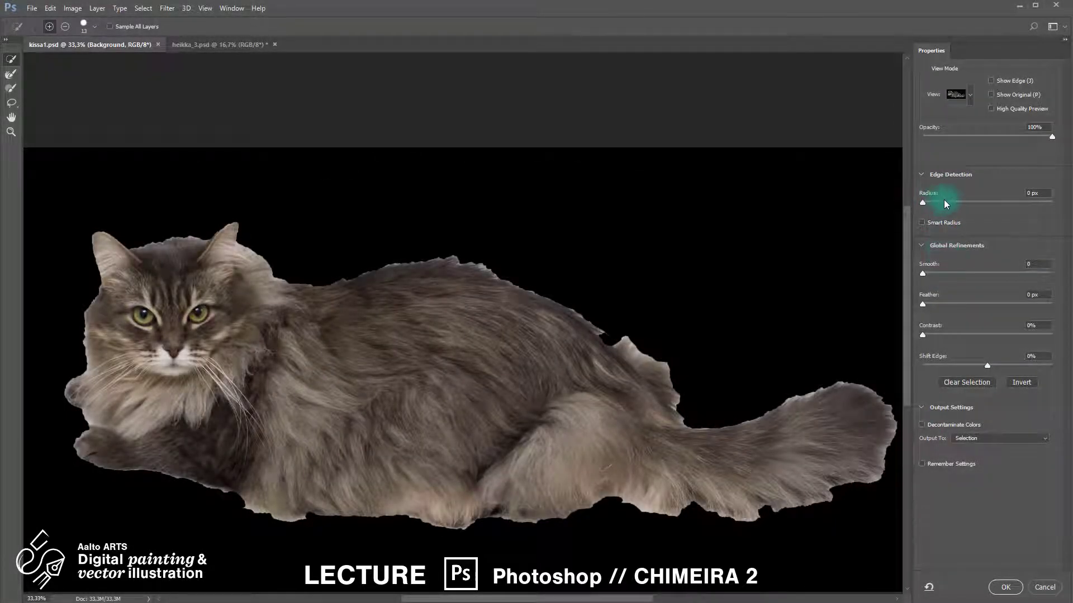
drag(944, 200, 1003, 201)
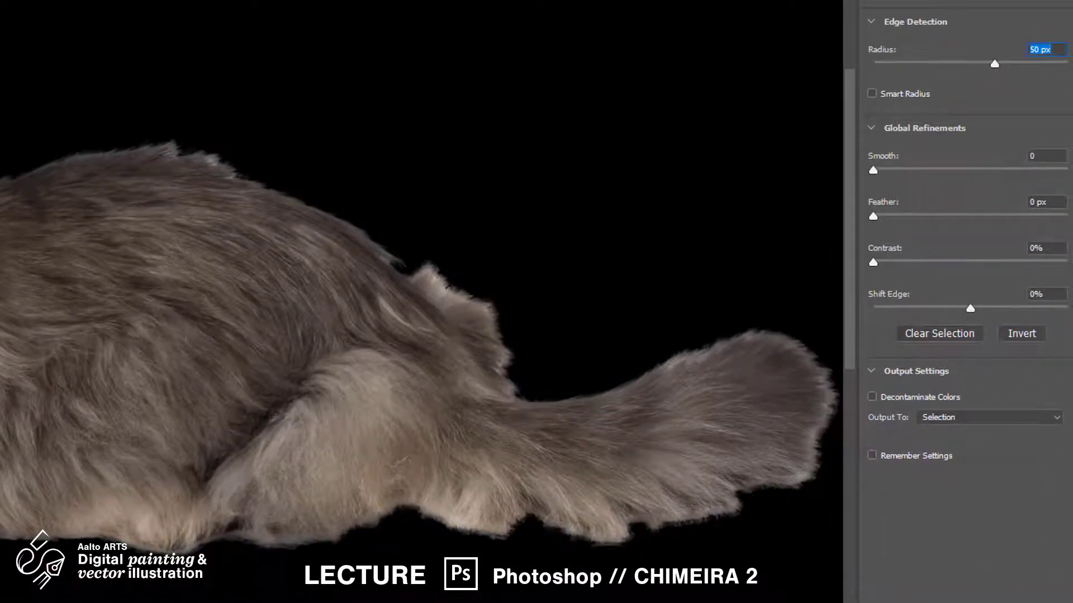
drag(995, 63, 1015, 63)
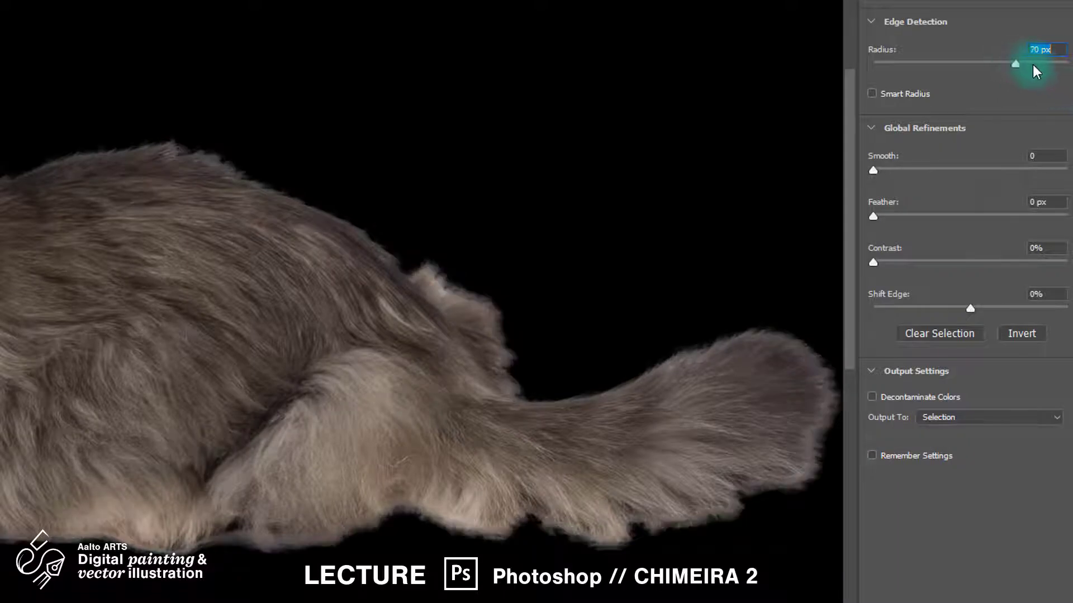
click(885, 94)
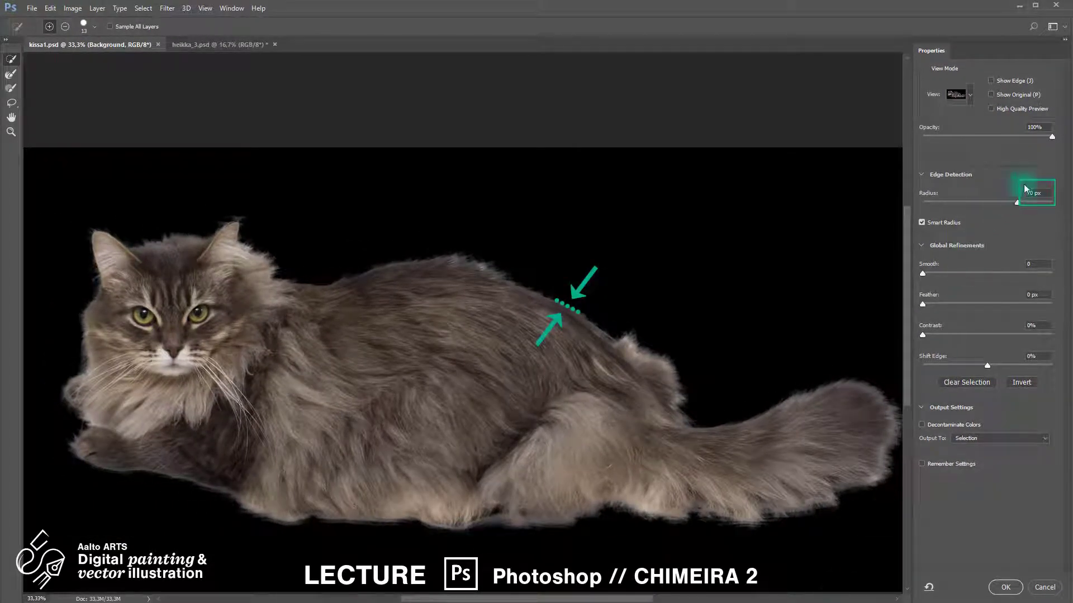
drag(1017, 203, 1022, 202)
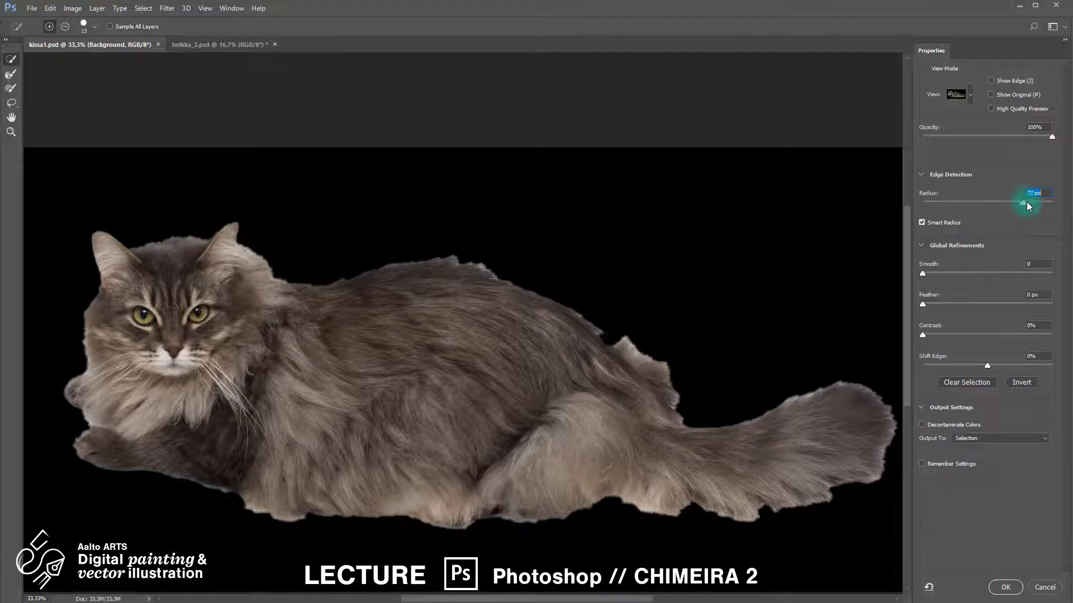
- Brush over the fur edges at the cat's rump and beneath its hind leg with the Refine Edge Brush
click(9, 78)
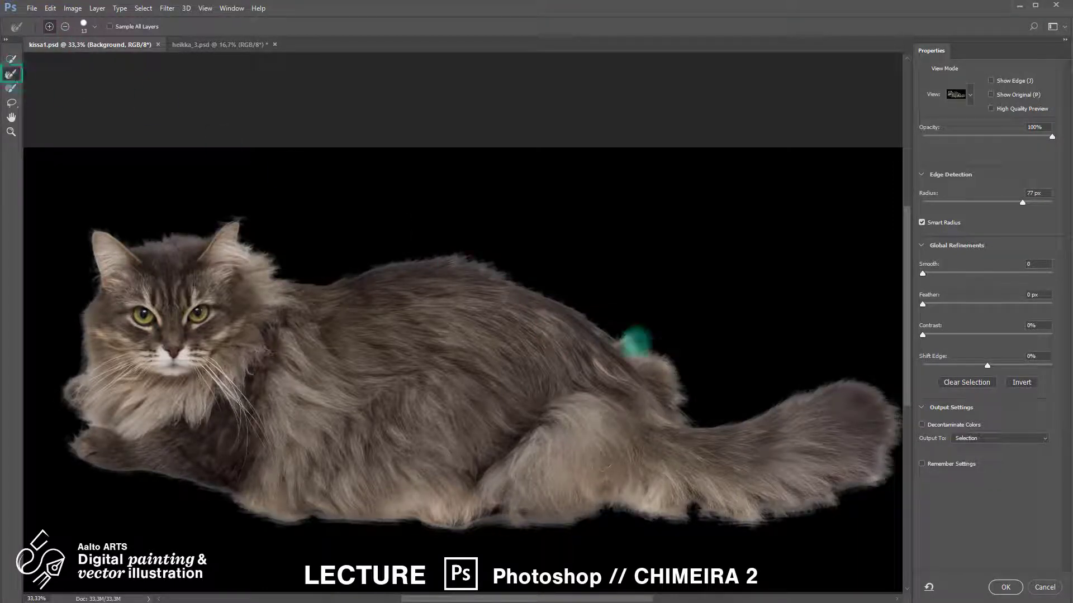
drag(628, 345, 635, 351)
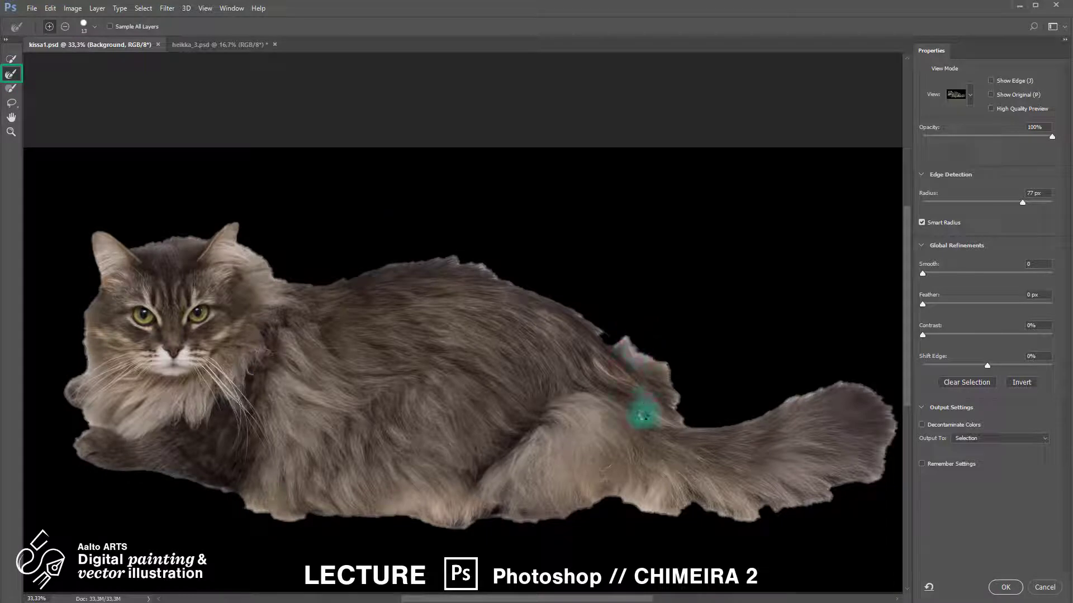
click(652, 510)
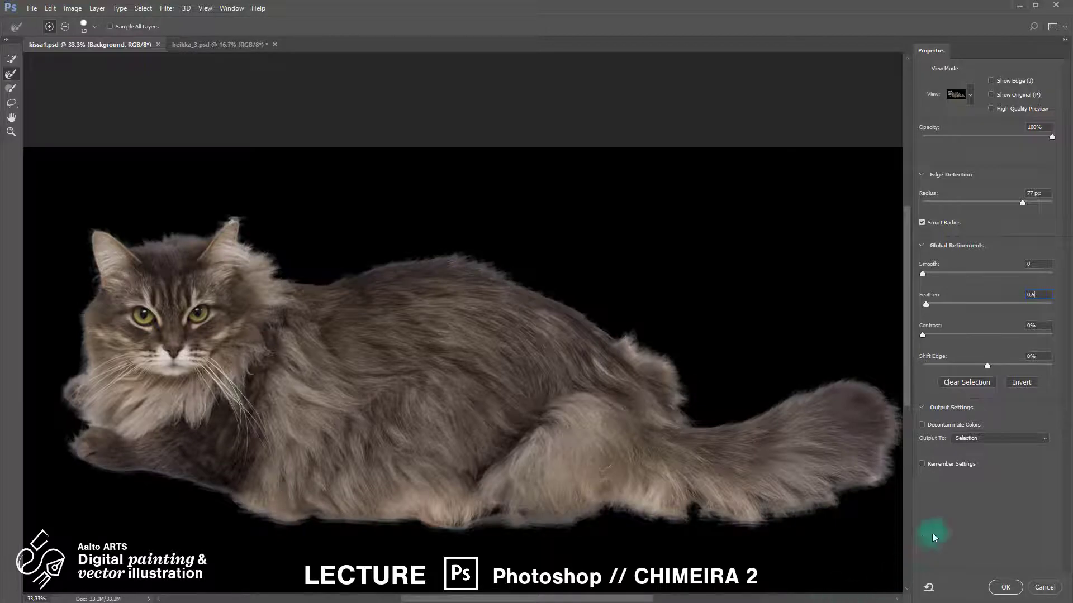
- Set the Feather to 0.5 px and Shift Edge to -17%, and apply the refined selection
drag(990, 365, 975, 365)
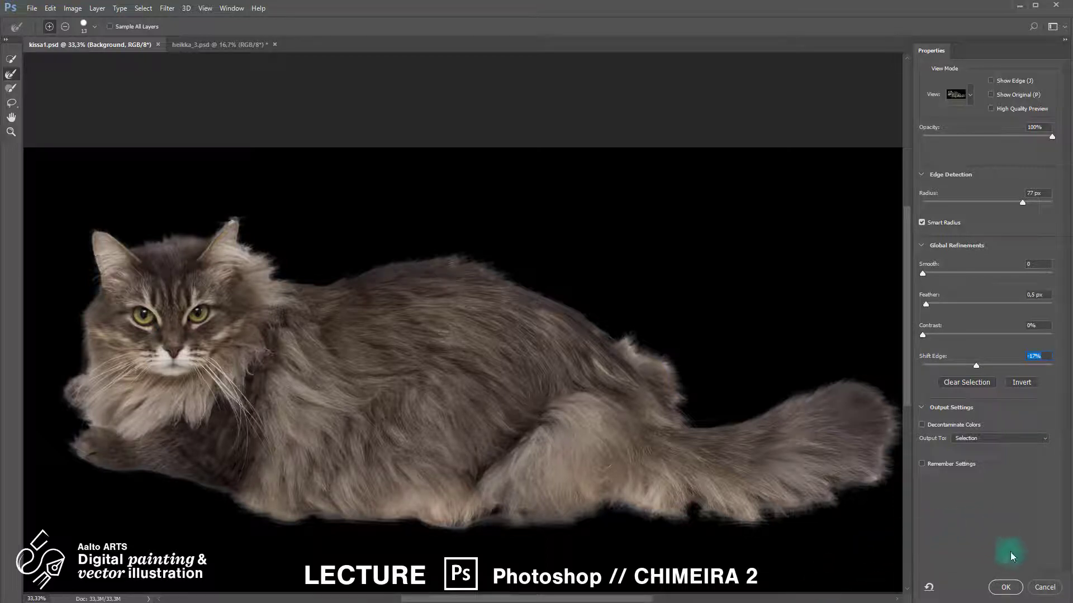
click(1006, 587)
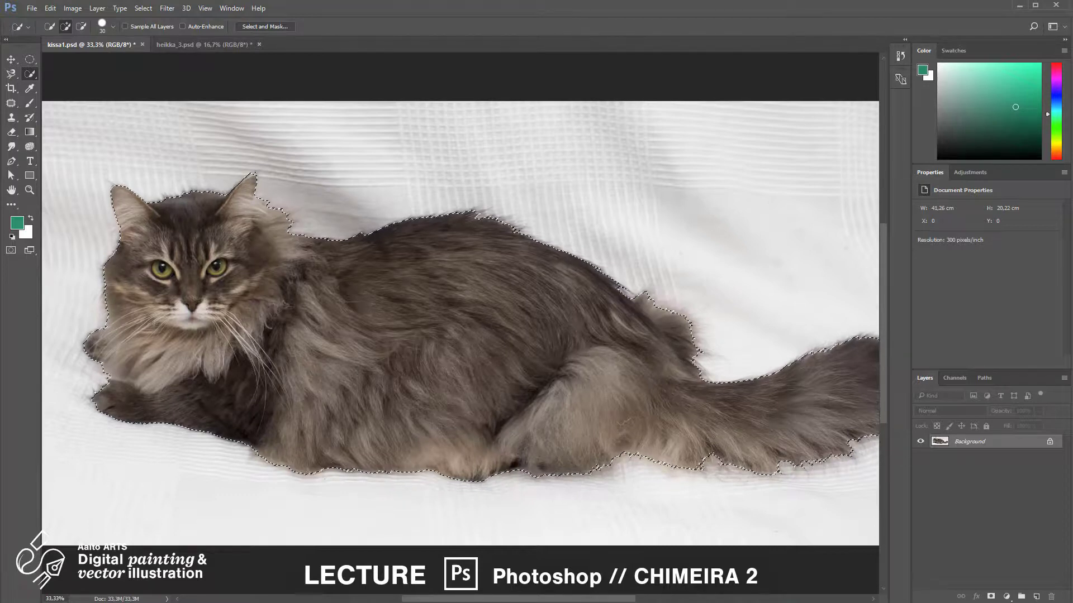
- Copy the selected cat onto a new layer and offset it diagonally downward over the original to inspect its fur edge up close
key(ctrl+c)
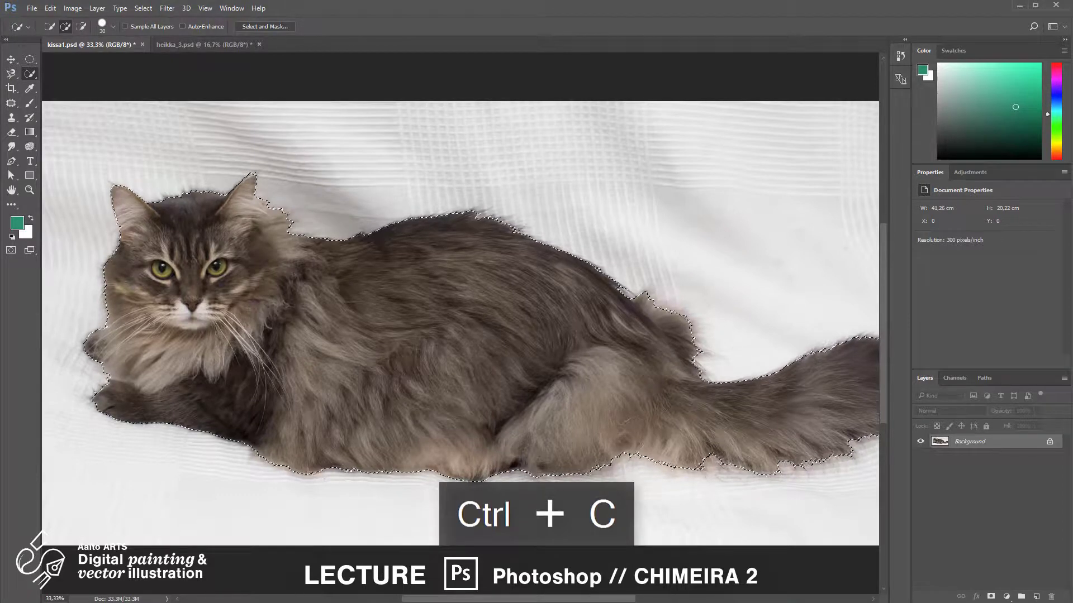
key(ctrl+v)
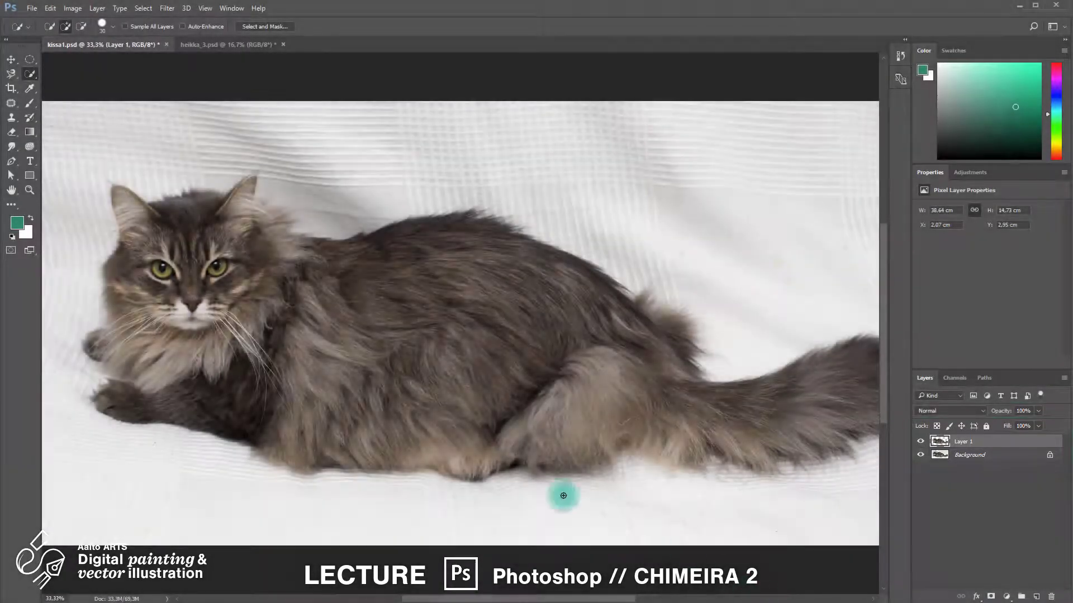
click(9, 61)
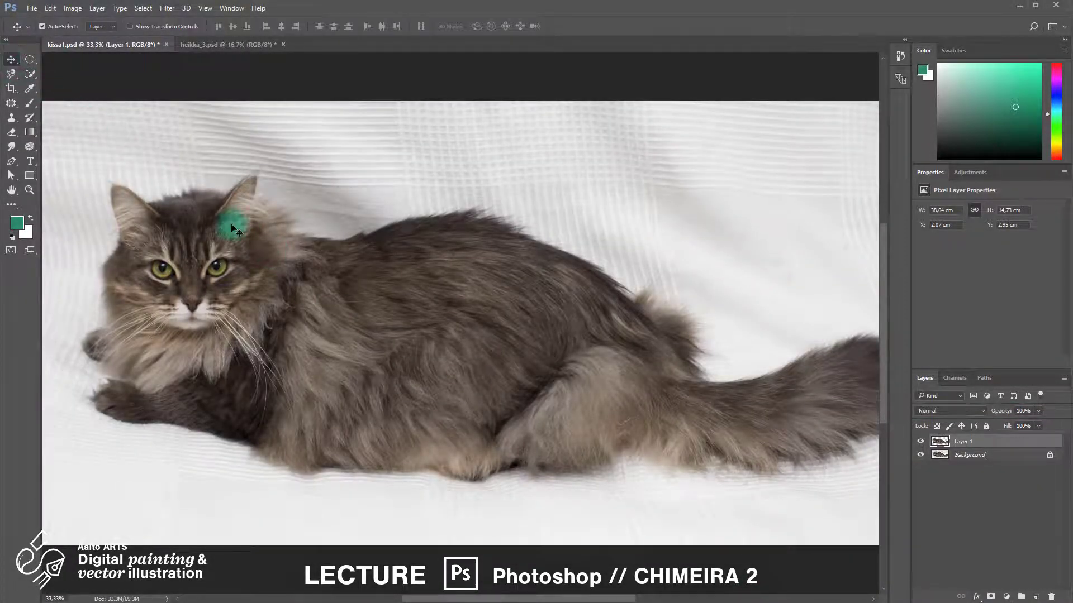
drag(300, 315, 334, 384)
key(ctrl+KP_Add)
key(ctrl+KP_Add)
key(ctrl+KP_Add)
key(ctrl+KP_Add)
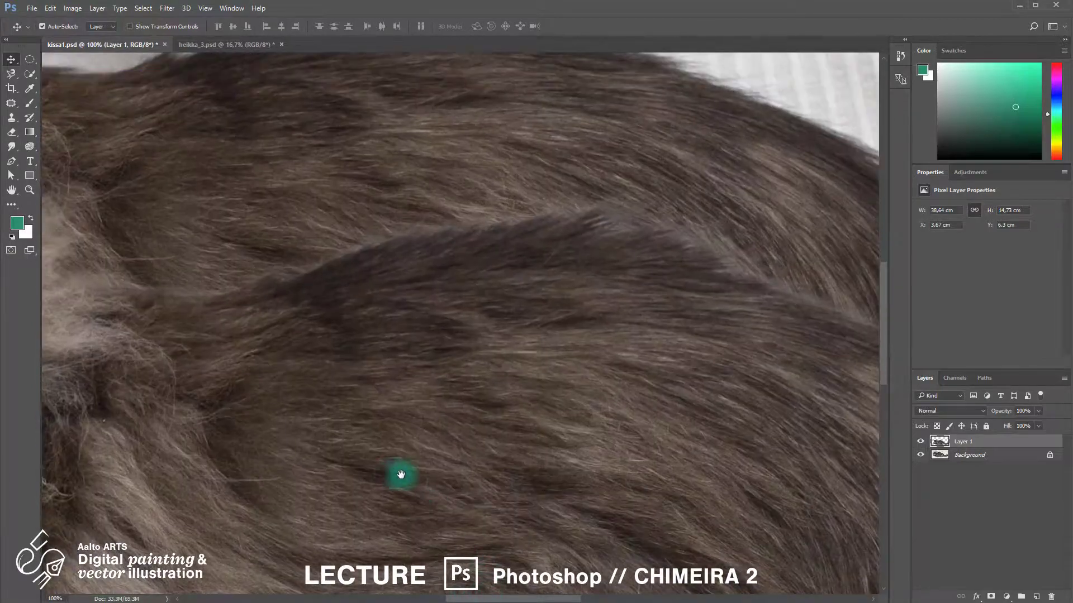
- Shift the cut-out cat layer leftward over the original so its head overlaps the photographed body, and compare them across the whole image
drag(401, 475, 1072, 602)
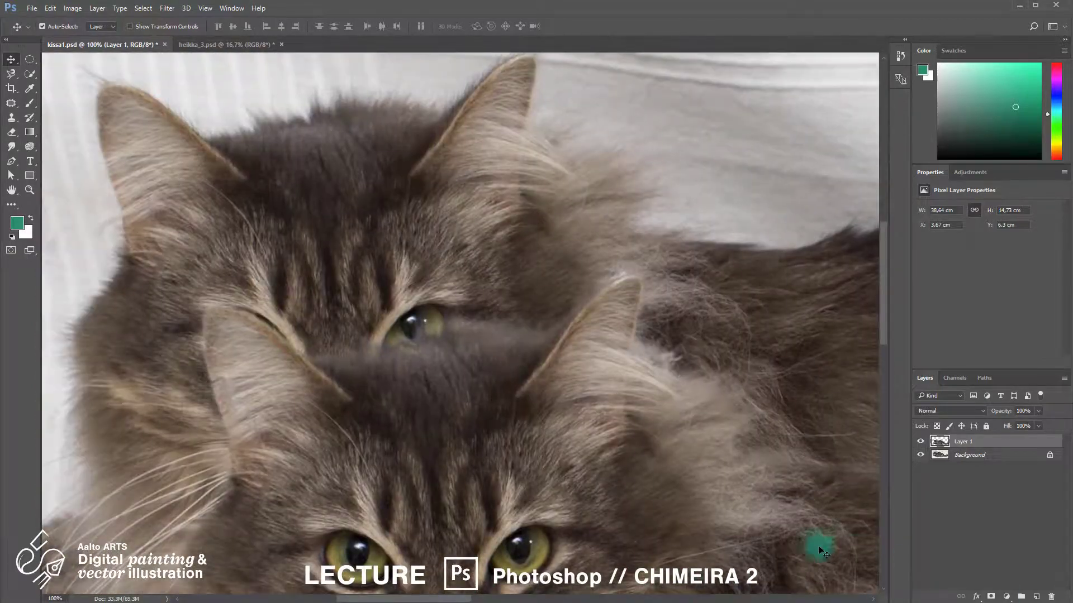
drag(820, 550, 771, 484)
key(ctrl+minus)
key(ctrl+minus)
key(ctrl+minus)
key(ctrl+minus)
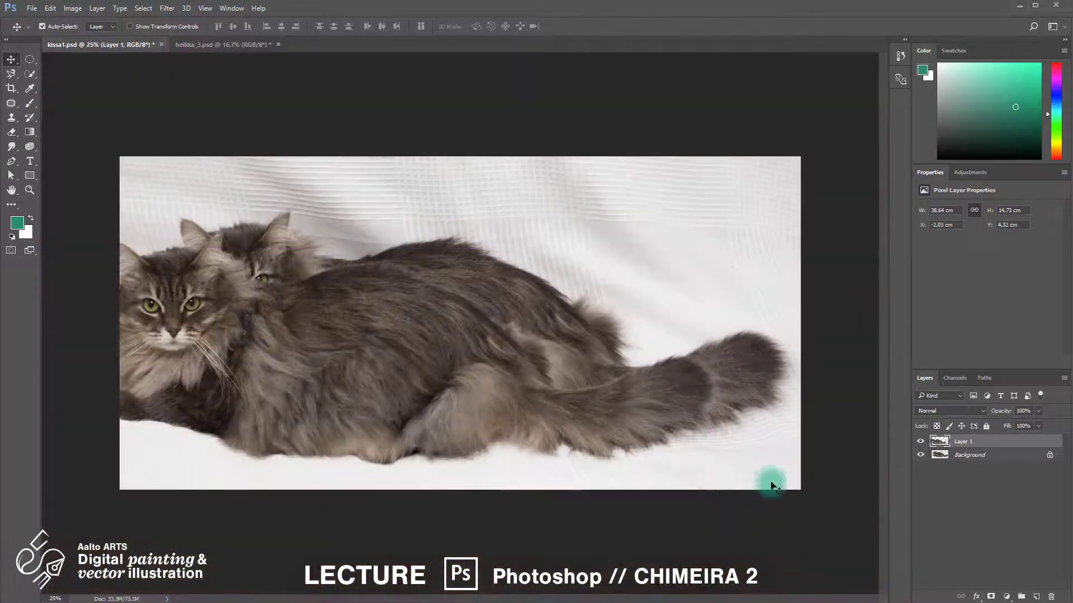
- Hide the cut-out layer and select the whole cat on the Background layer with the Quick Selection tool
click(920, 444)
click(981, 457)
click(29, 74)
mouse_move(631, 362)
mouse_down()
mouse_move(746, 370)
mouse_move(594, 390)
mouse_move(472, 304)
mouse_move(193, 308)
mouse_move(212, 256)
mouse_move(279, 227)
mouse_move(423, 334)
mouse_move(688, 351)
mouse_up()
- Open the new selection in Select and Mask and set a 73 px Edge Detection radius with Smart Radius enabled
click(283, 28)
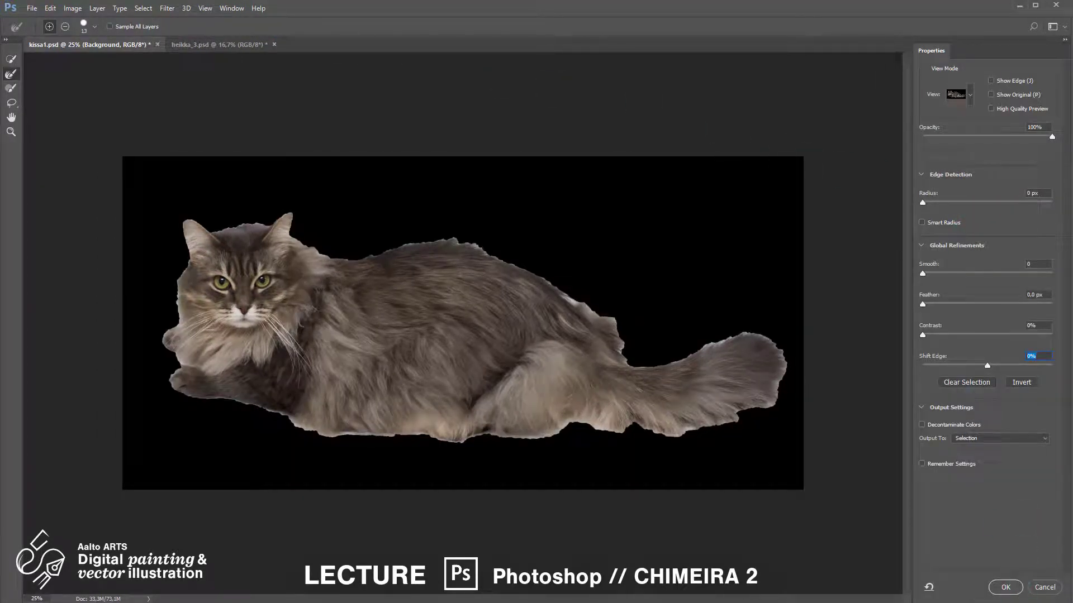
click(996, 203)
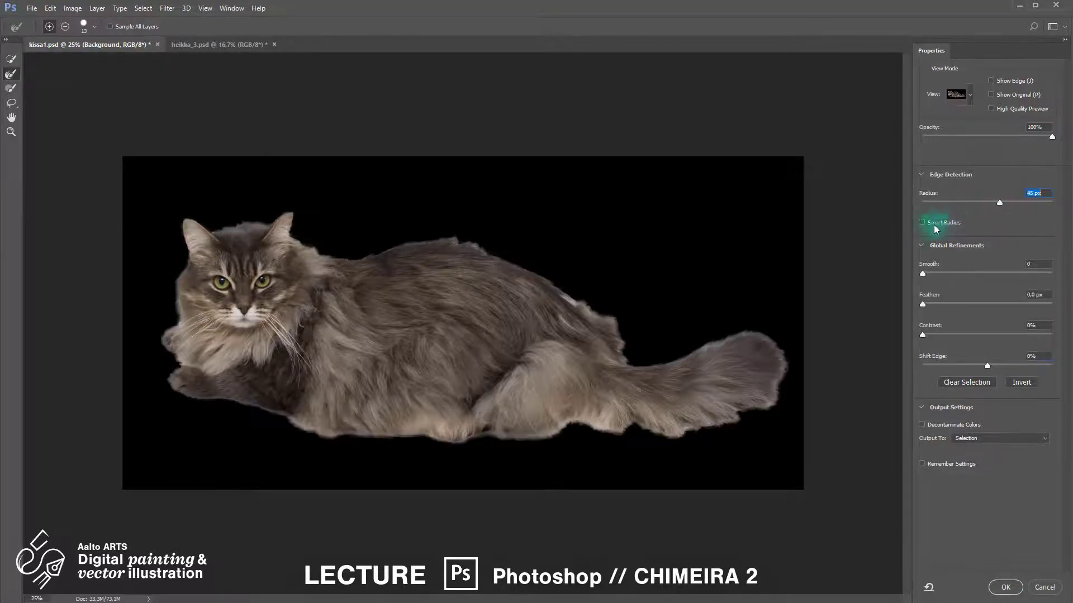
click(922, 222)
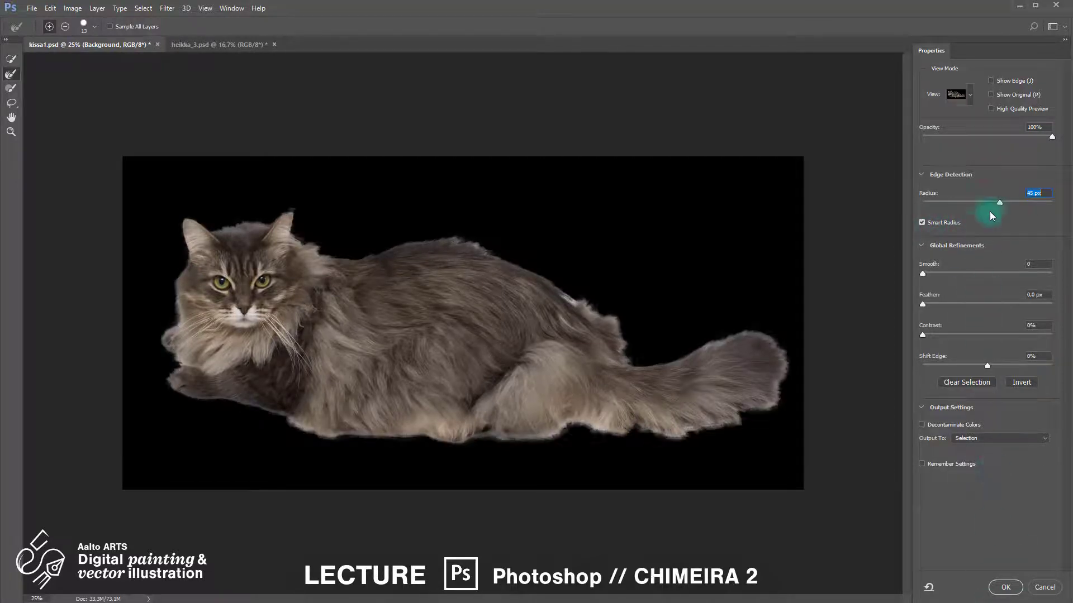
click(1019, 203)
- Set Shift Edge to -29% and Feather to 0.5 px for the cat selection
click(967, 366)
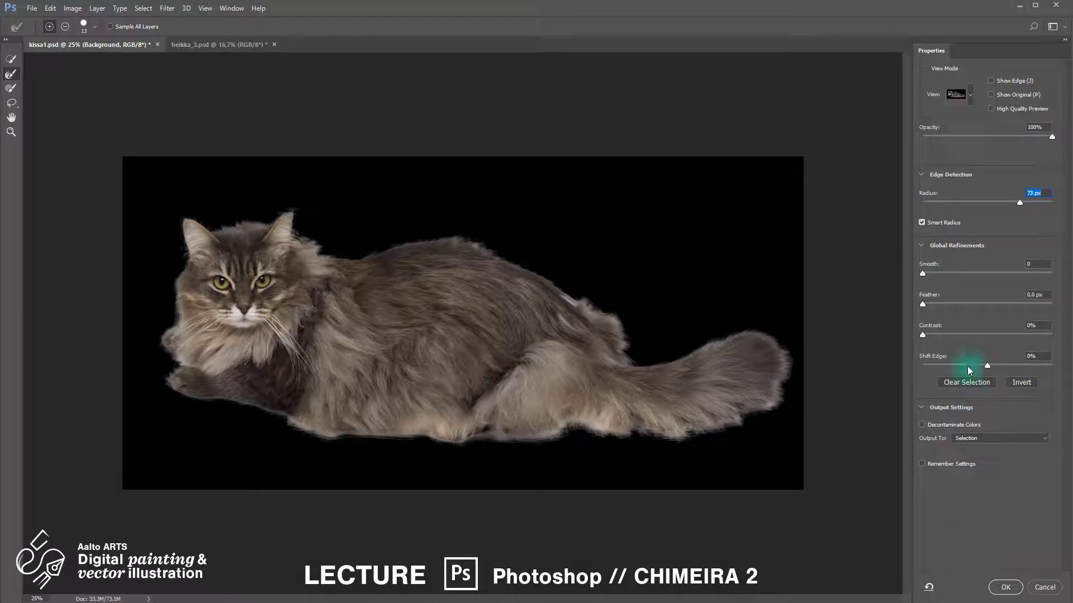
drag(1046, 295, 975, 293)
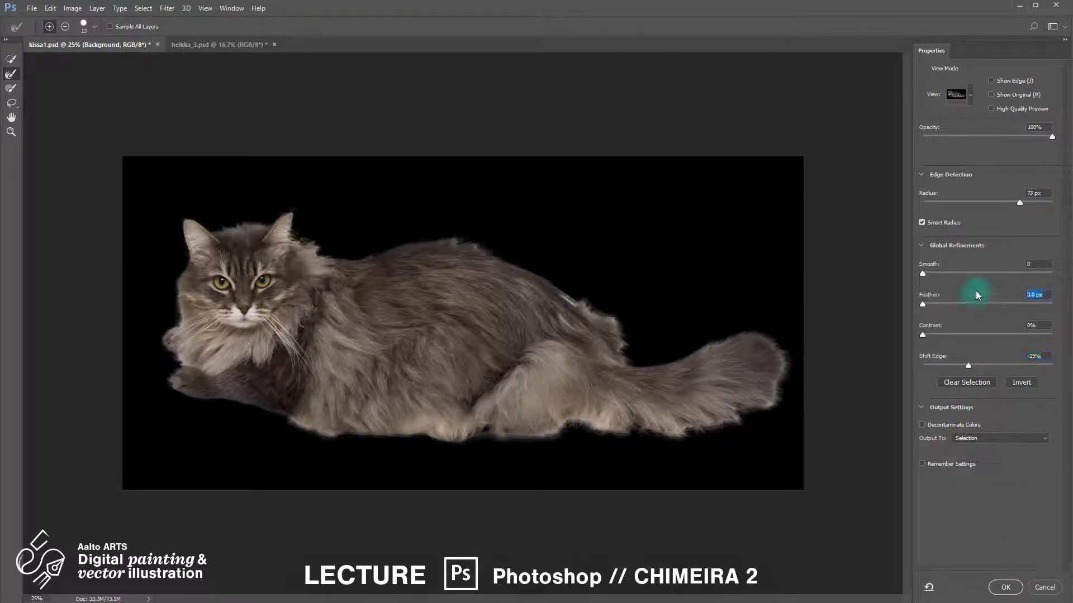
text(1,5)
key(Tab)
- Brush over the fur edges at the cat's rump and tail tip with the Refine Edge Brush, and apply the refined selection
mouse_move(559, 280)
mouse_down()
mouse_move(567, 299)
mouse_move(620, 328)
mouse_move(588, 311)
mouse_up()
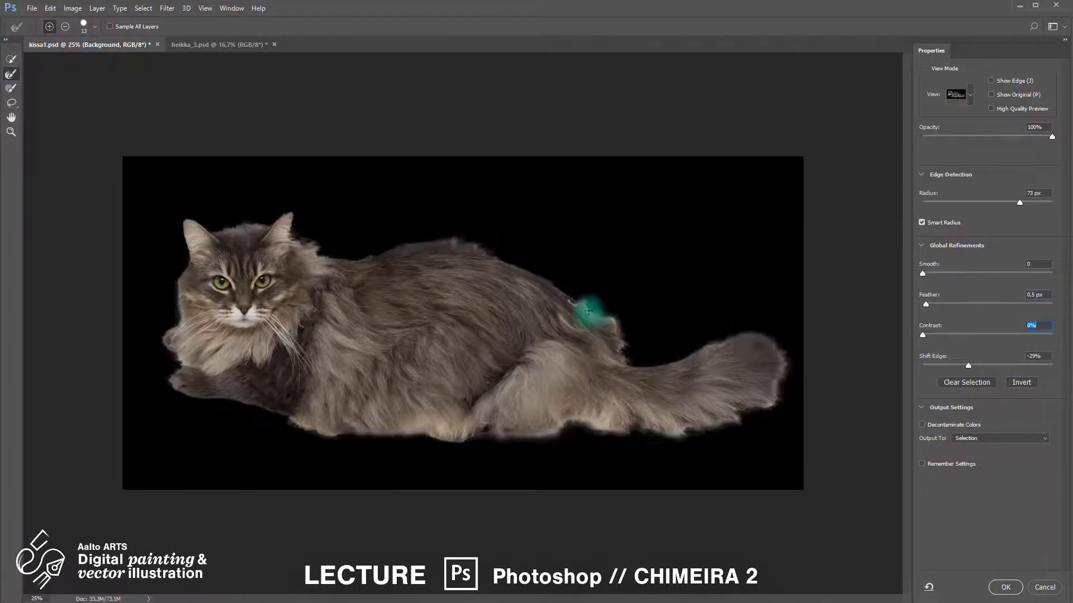
mouse_move(784, 382)
mouse_down()
mouse_move(766, 407)
mouse_move(785, 394)
mouse_up()
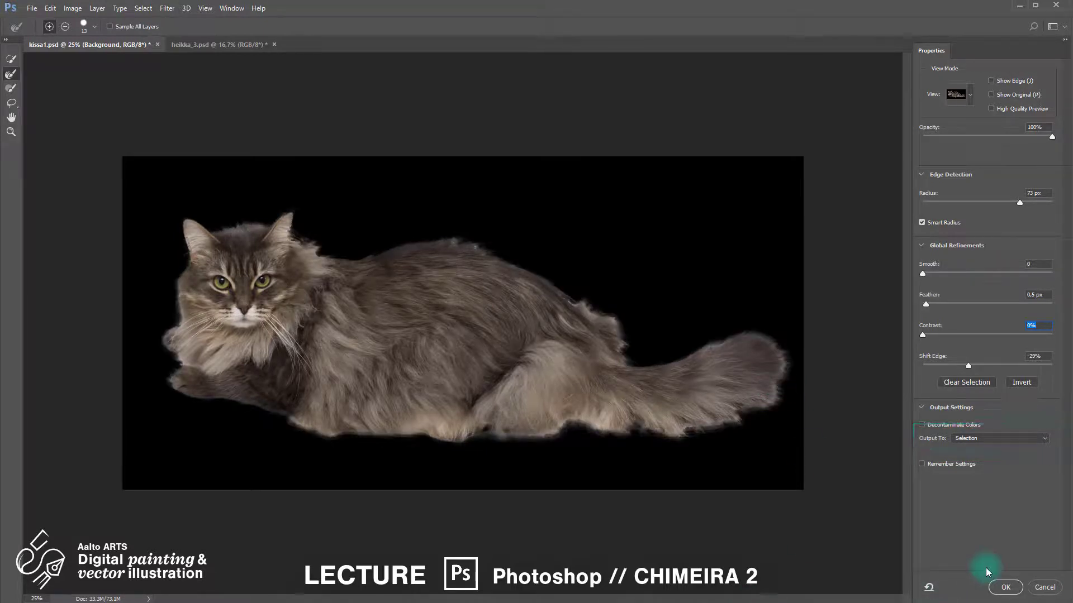
click(1005, 587)
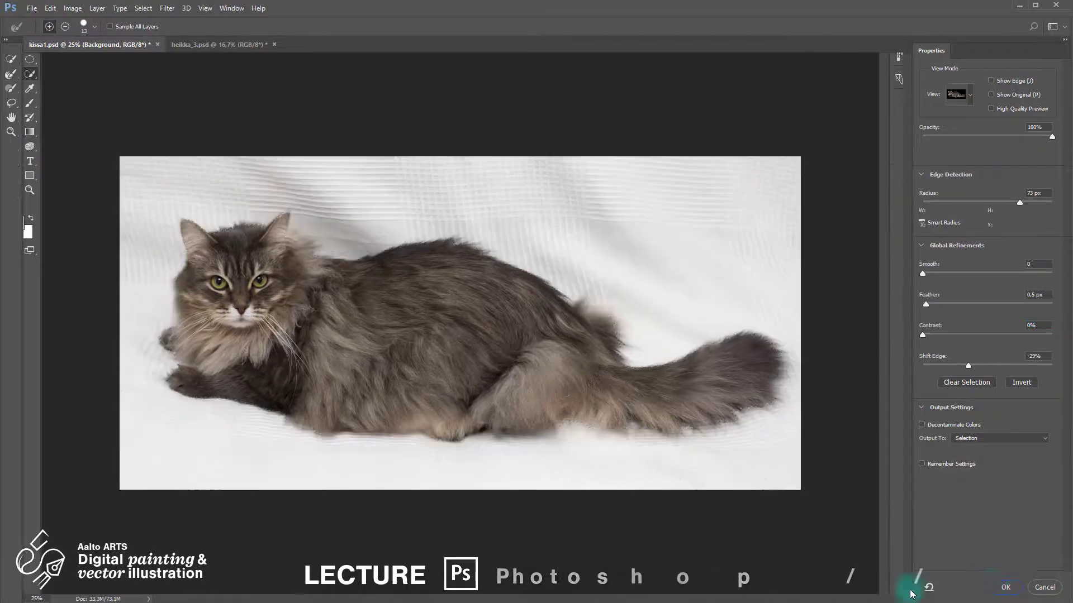